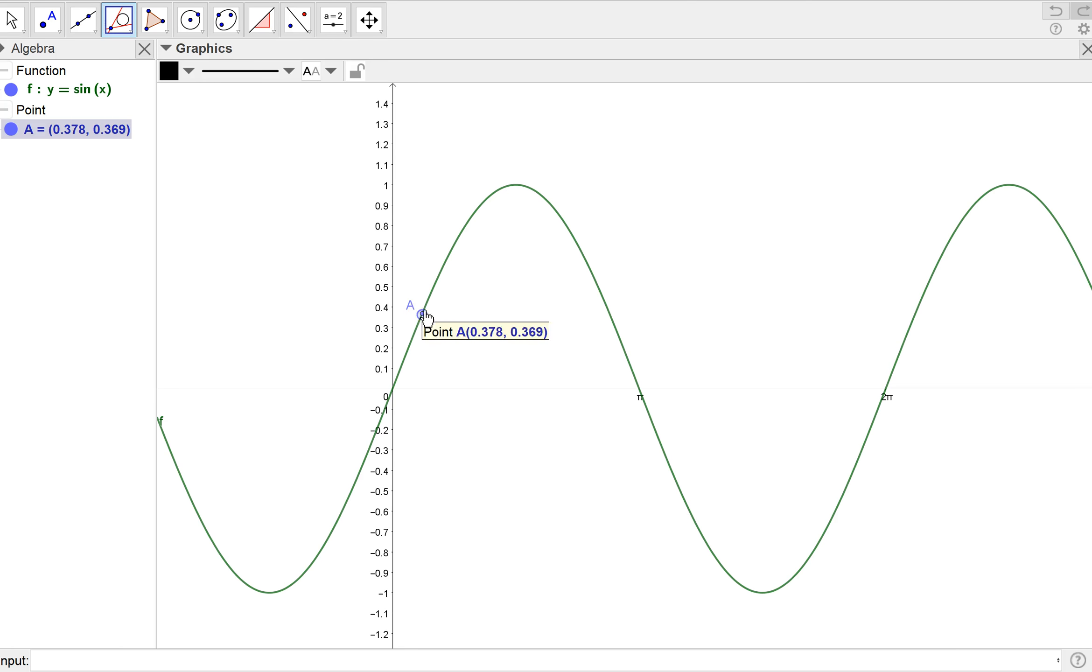
Create the tangent line to the sine curve at point A and make its line thicker.
{"action": "left_click", "coordinate": [431, 299]}
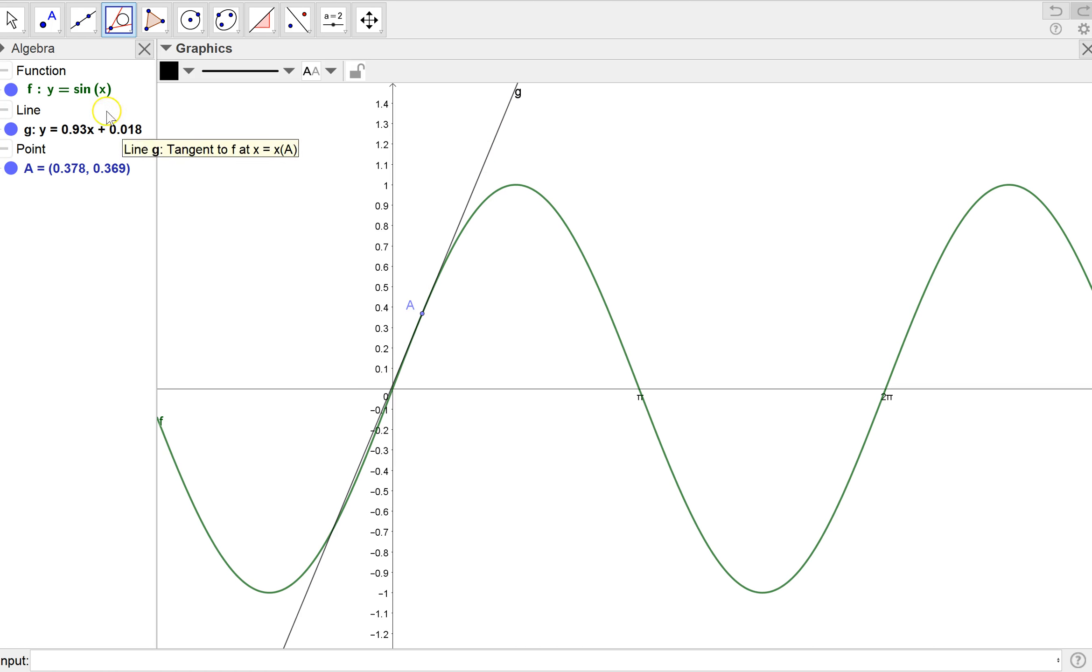
{"action": "left_click", "coordinate": [291, 75]}
{"action": "left_click", "coordinate": [252, 216]}
{"action": "left_click", "coordinate": [251, 214]}
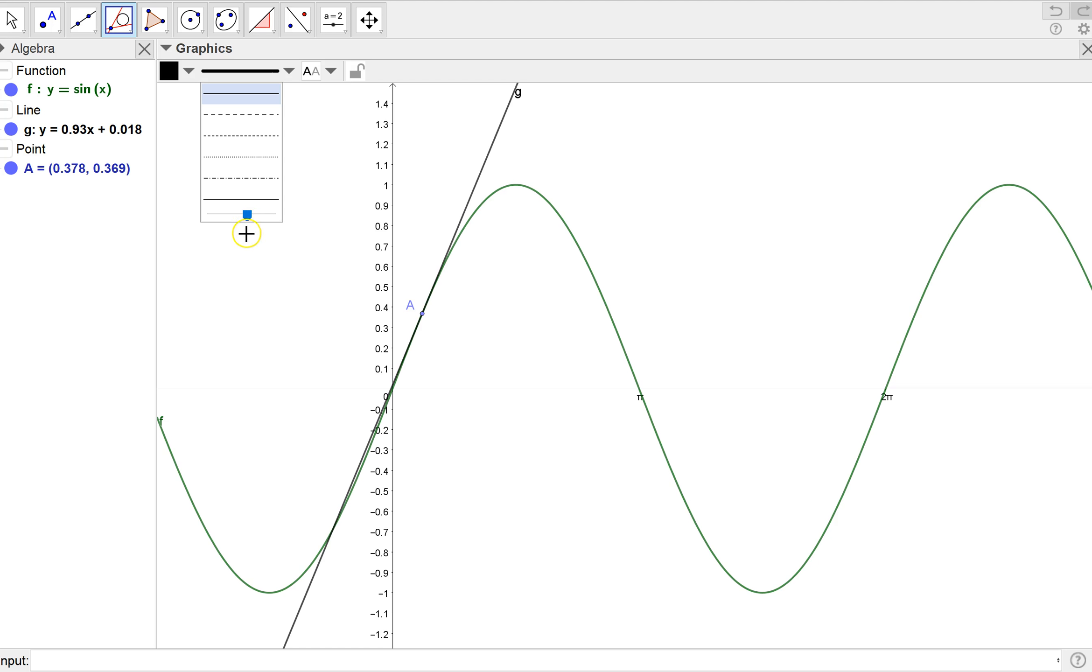
{"action": "left_click", "coordinate": [304, 261]}
Drag point A up the sine curve to about (0.53, 0.5).
{"action": "left_click", "coordinate": [12, 19]}
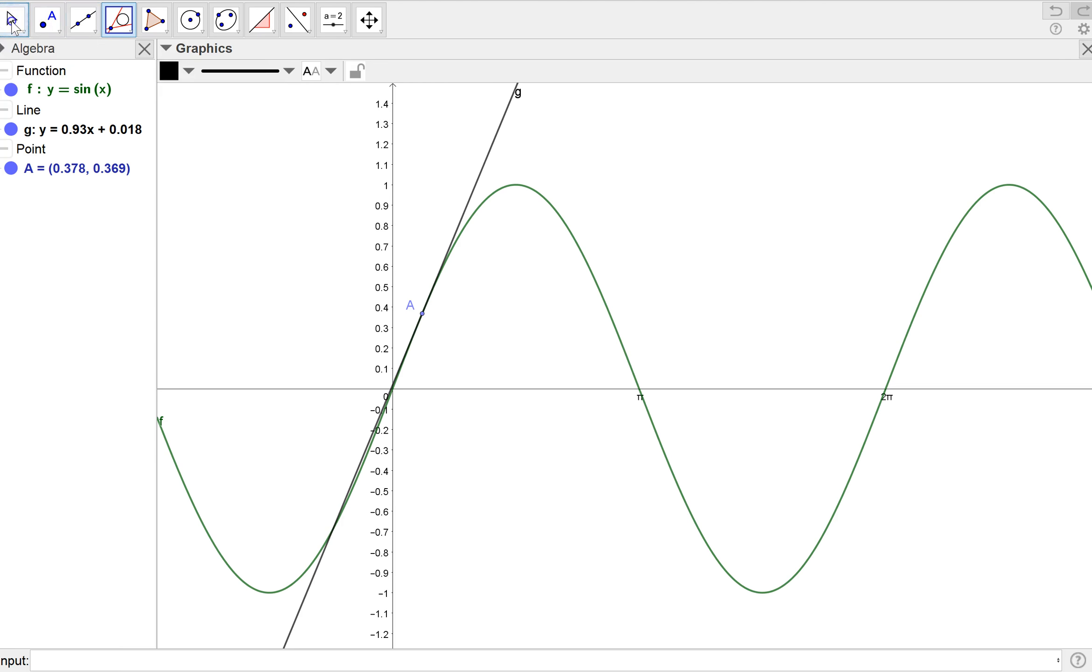
{"action": "mouse_move", "coordinate": [421, 307]}
{"action": "left_mouse_down"}
{"action": "mouse_move", "coordinate": [470, 233]}
{"action": "mouse_move", "coordinate": [500, 232]}
{"action": "mouse_move", "coordinate": [474, 232]}
{"action": "mouse_move", "coordinate": [435, 315]}
{"action": "left_mouse_up"}
{"action": "left_click", "coordinate": [305, 103]}
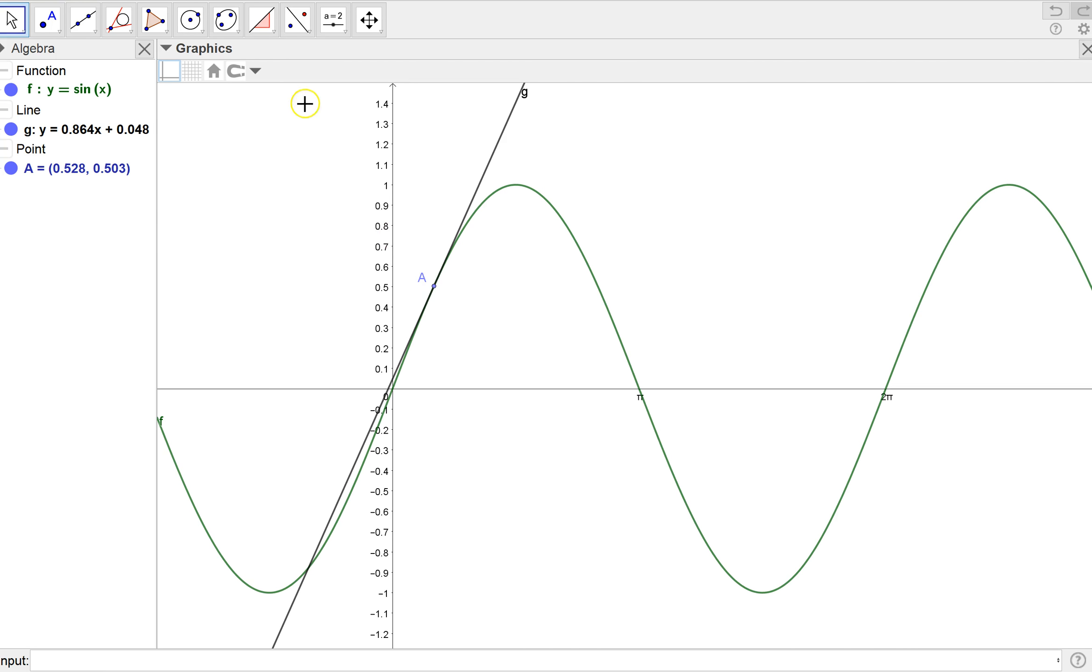
Add the slope of tangent g using the Slope tool.
{"action": "left_click", "coordinate": [270, 30]}
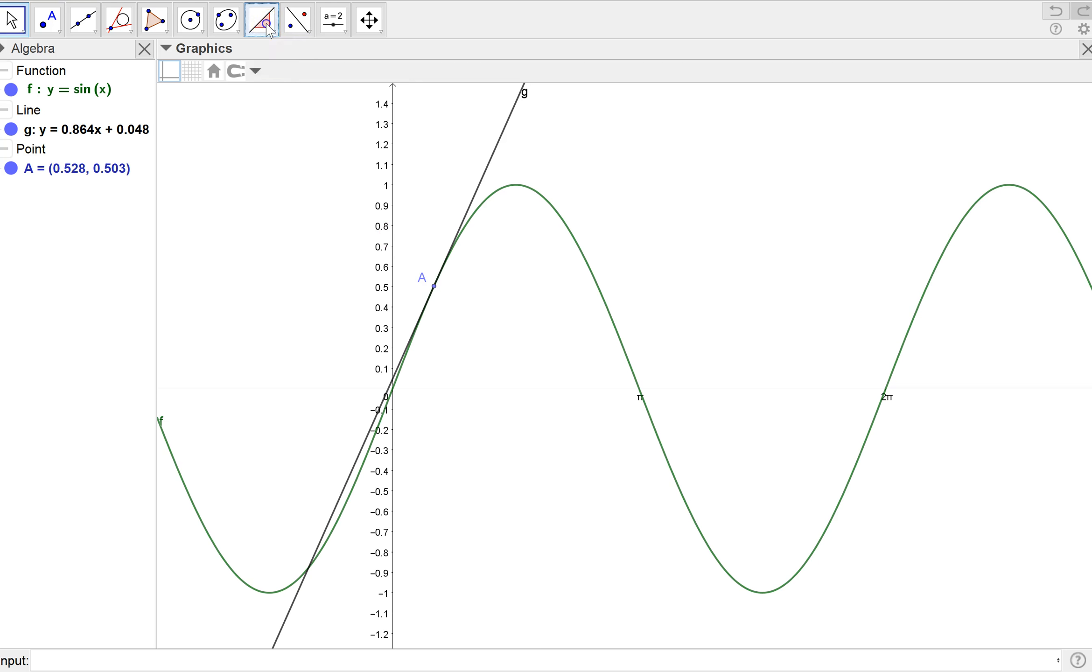
{"action": "left_click", "coordinate": [483, 180]}
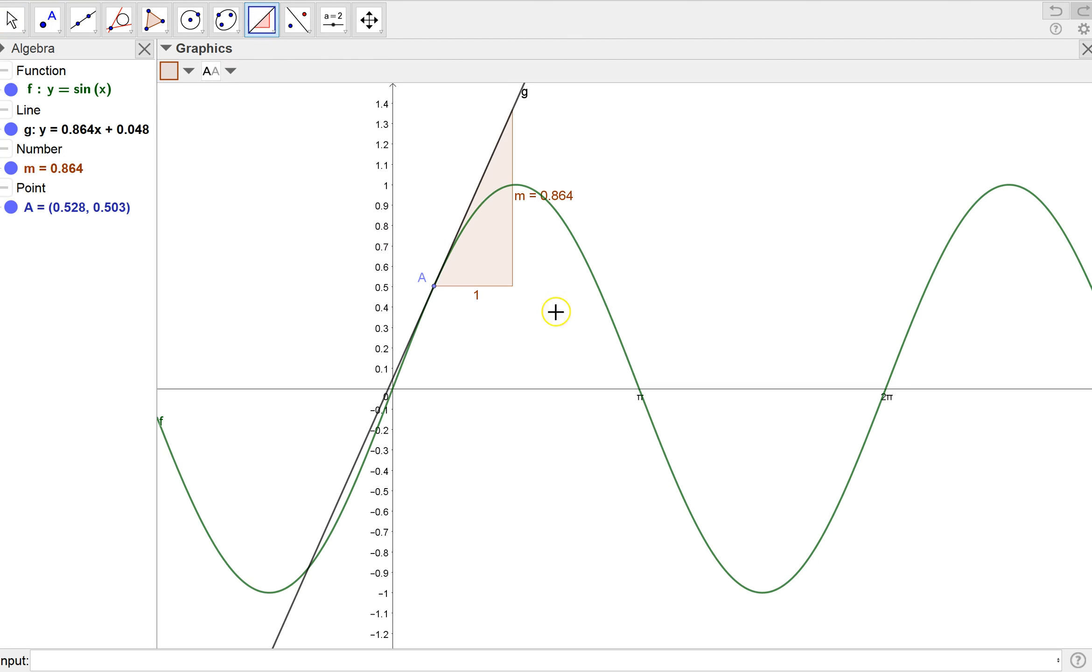
Drag point A down the curve to about (0.45, 0.43).
{"action": "left_click", "coordinate": [12, 20]}
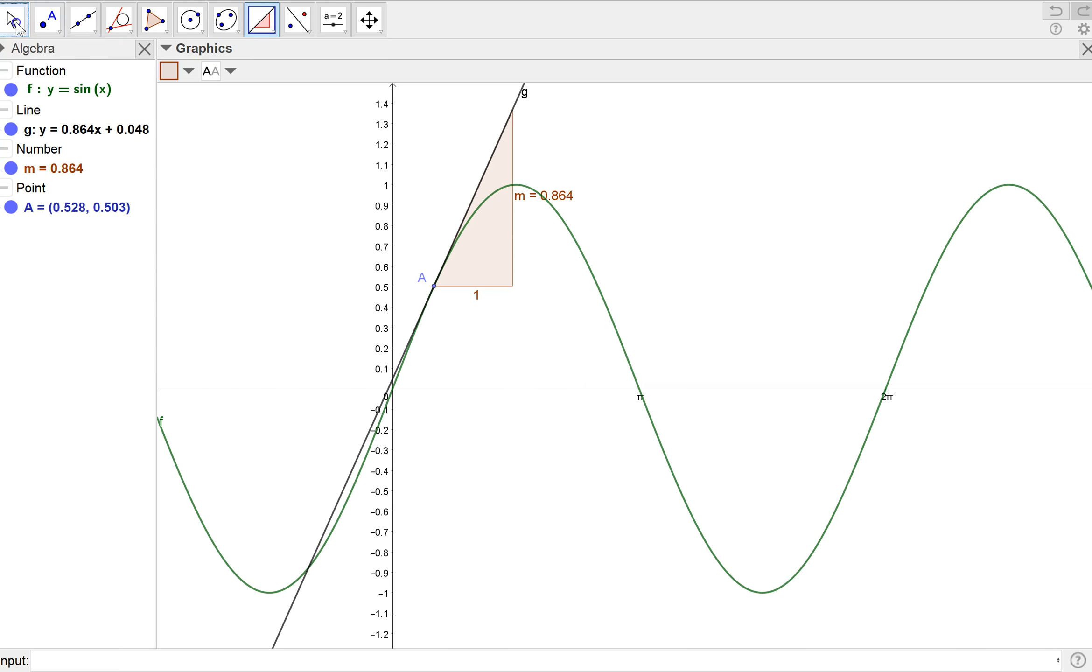
{"action": "left_click_drag", "start_coordinate": [435, 287], "coordinate": [428, 344]}
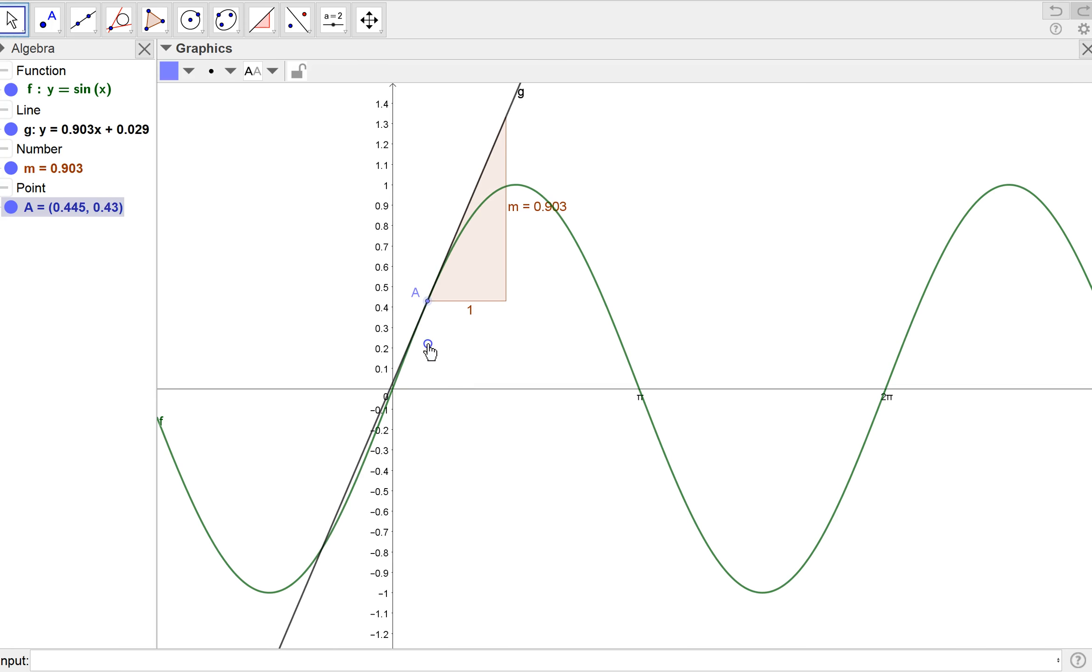
{"action": "left_click", "coordinate": [428, 344]}
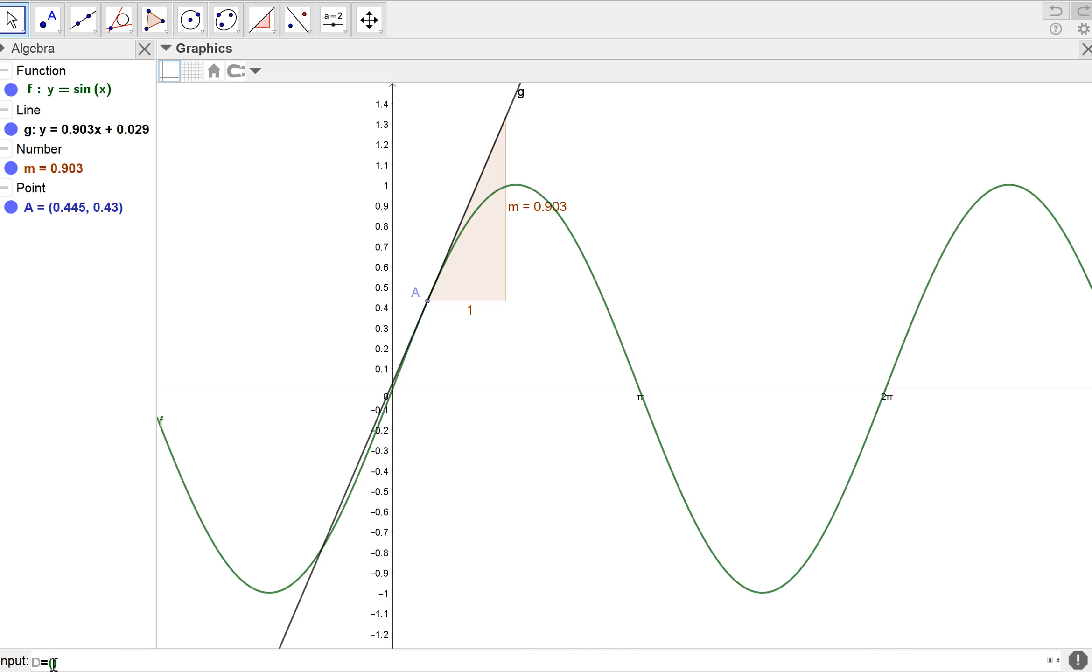
Define point D = (x(A), m) from A's x-coordinate and the slope m.
{"action": "type", "text": "x"}
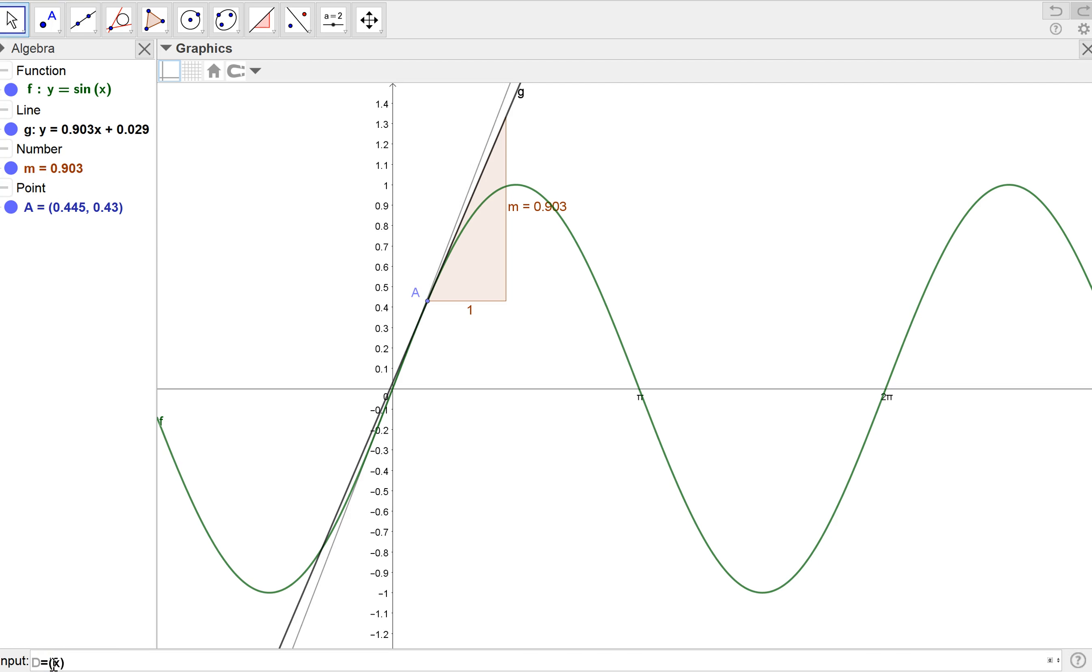
{"action": "type", "text": "(A"}
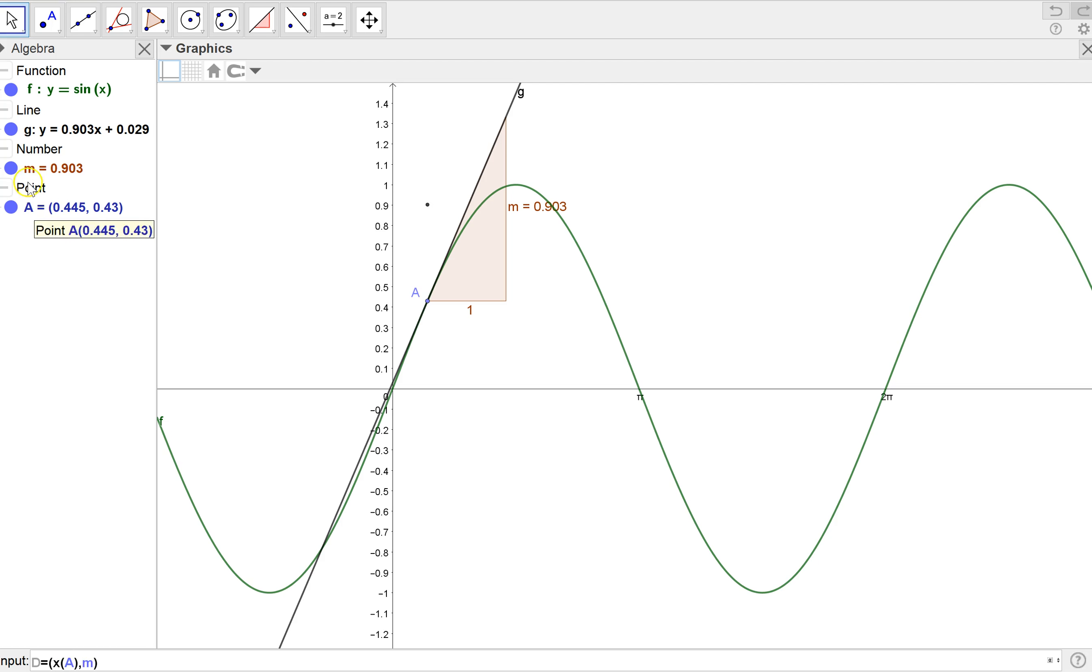
{"action": "key", "text": "Return"}
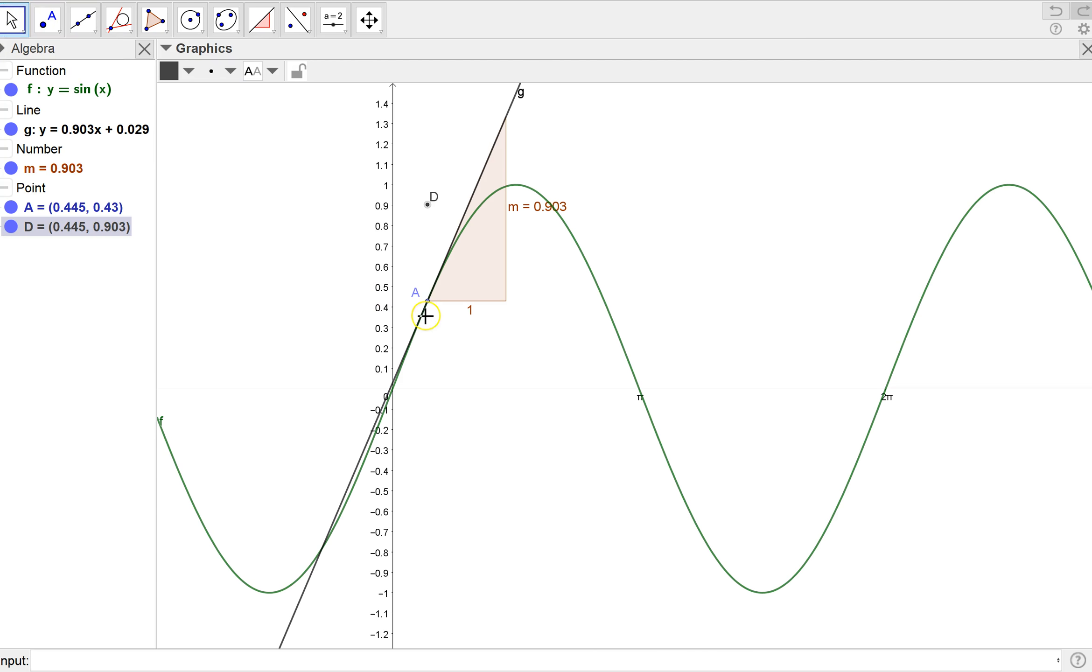
Turn on trace for point D and drag point A to the origin.
{"action": "left_click_drag", "start_coordinate": [429, 308], "coordinate": [439, 438]}
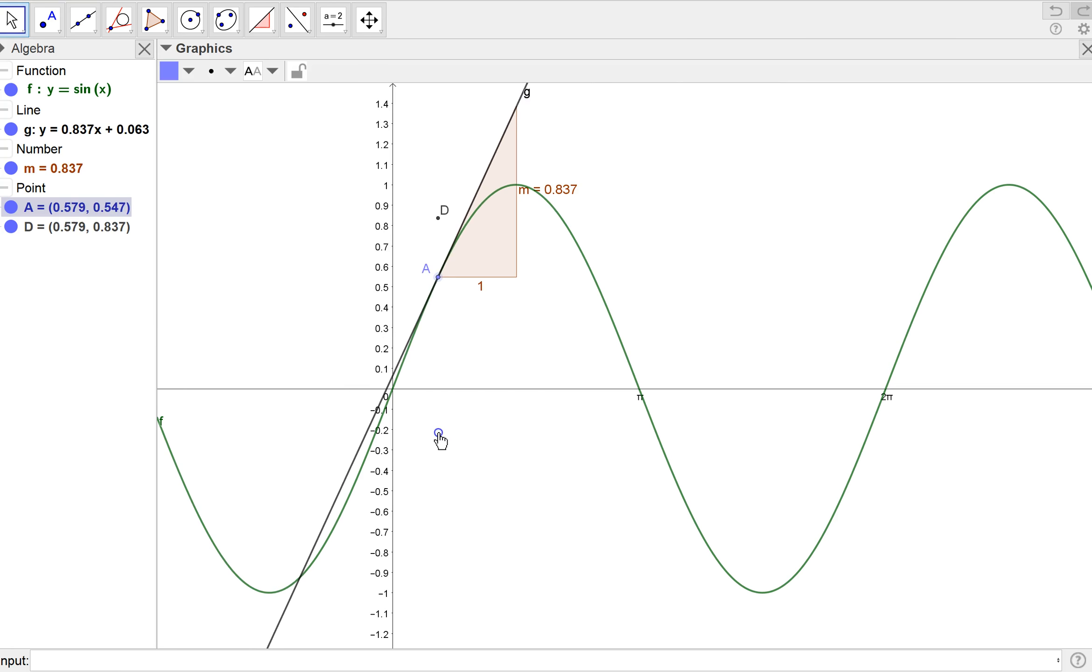
{"action": "right_click", "coordinate": [440, 219]}
{"action": "left_click", "coordinate": [483, 314]}
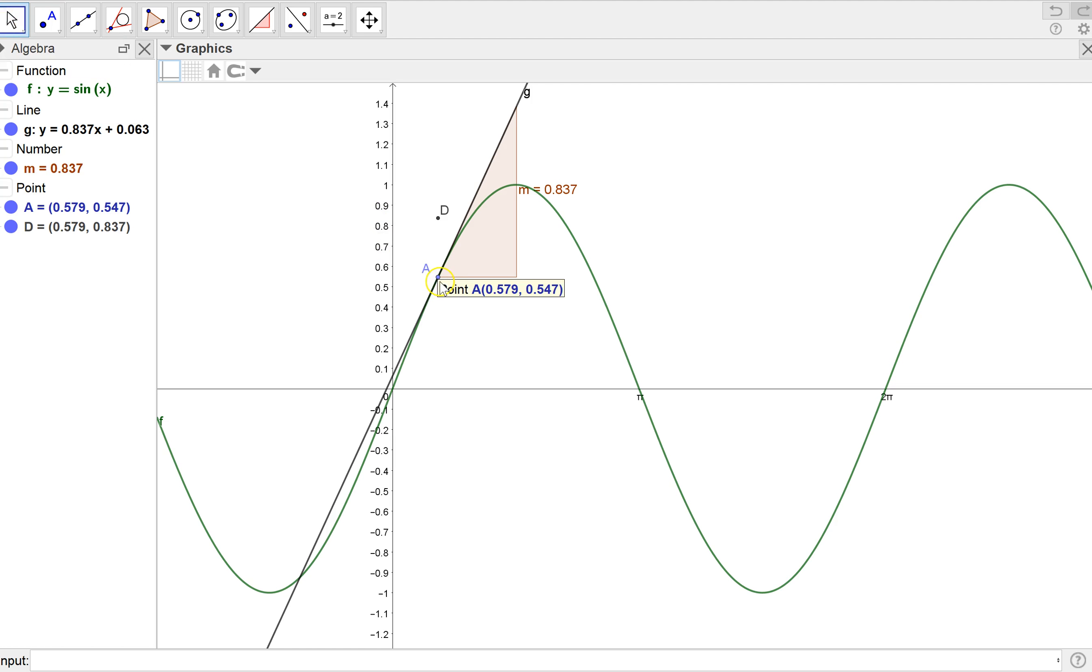
{"action": "mouse_move", "coordinate": [439, 279]}
{"action": "left_mouse_down"}
{"action": "mouse_move", "coordinate": [427, 339]}
{"action": "mouse_move", "coordinate": [393, 403]}
{"action": "left_mouse_up"}
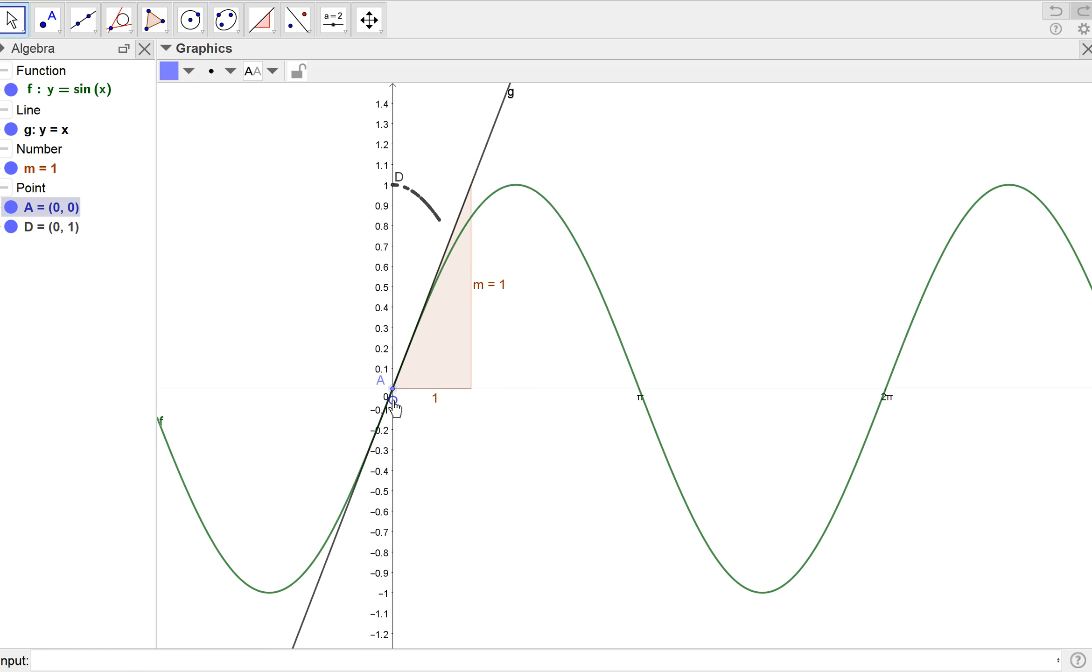
Start animating point A along the sine curve.
{"action": "left_click", "coordinate": [250, 201]}
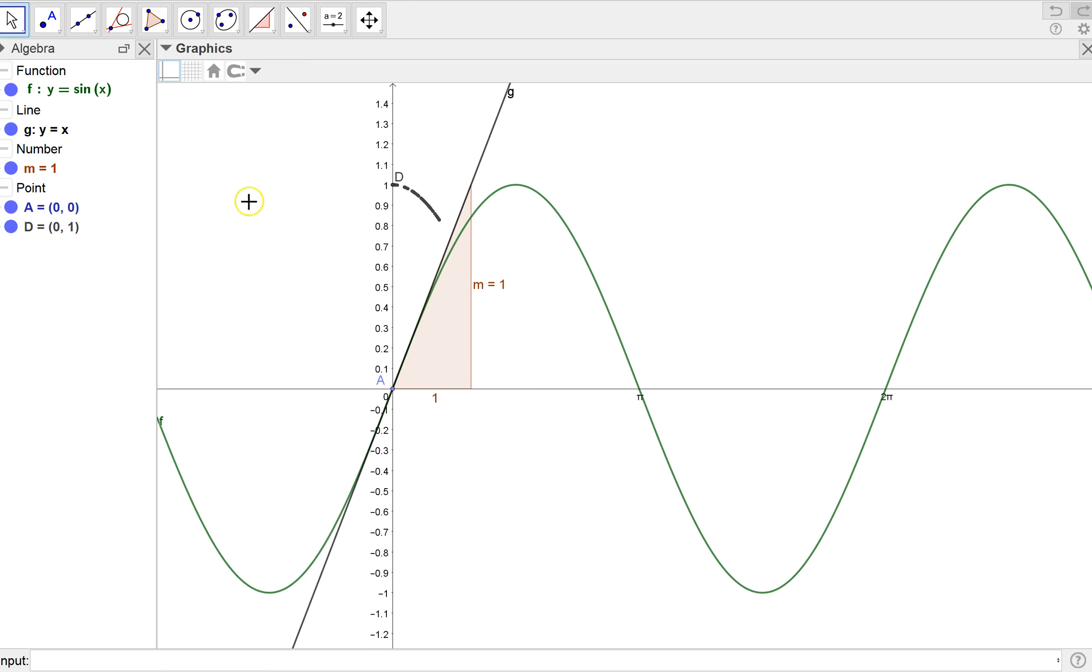
{"action": "right_click", "coordinate": [393, 397]}
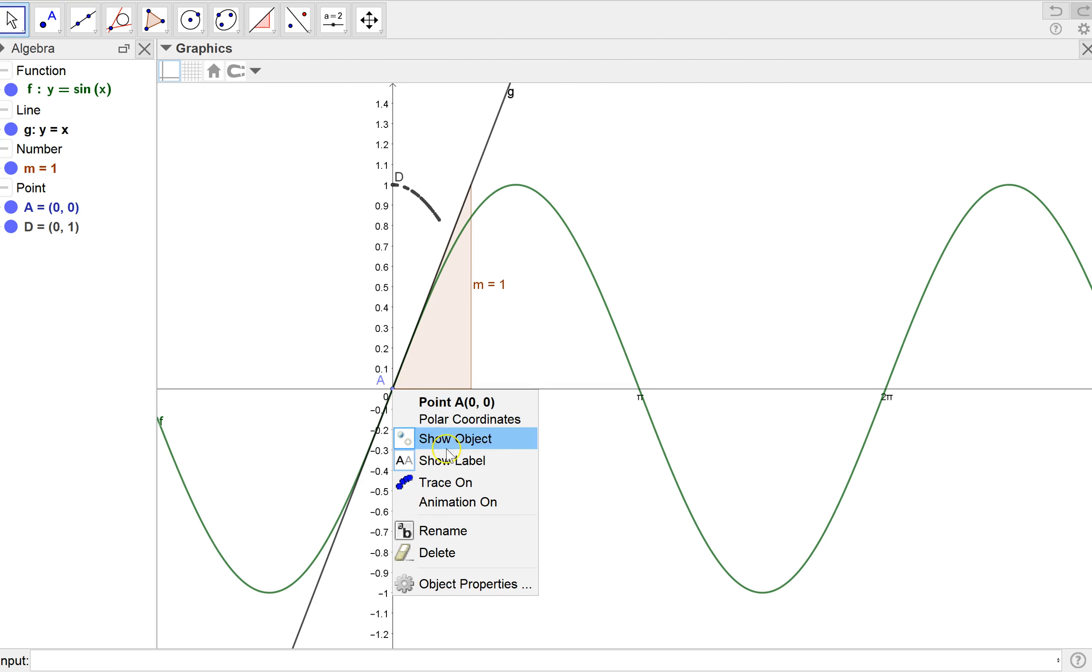
{"action": "left_click", "coordinate": [457, 503]}
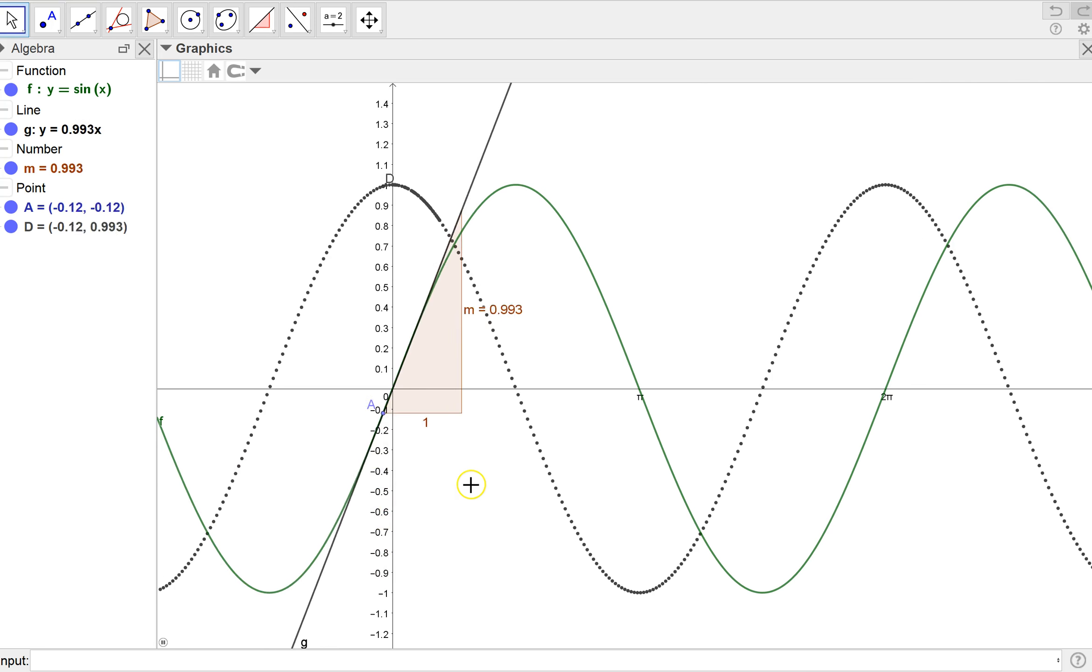
Stop the animation of point A.
{"action": "left_click", "coordinate": [483, 478]}
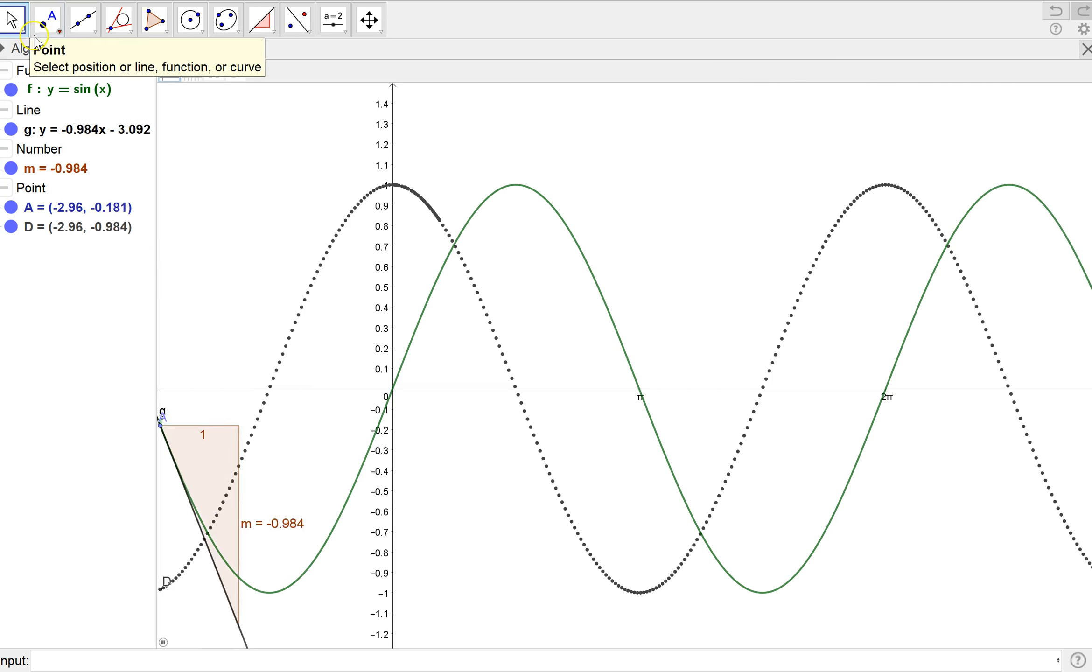
{"action": "left_click", "coordinate": [65, 208]}
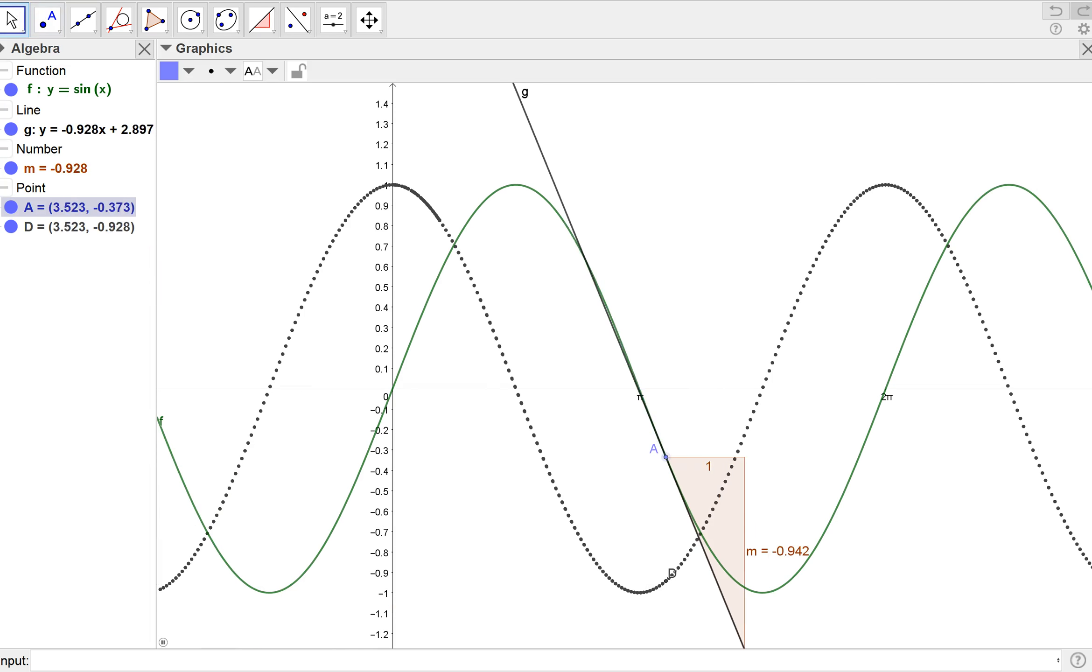
{"action": "right_click", "coordinate": [70, 210]}
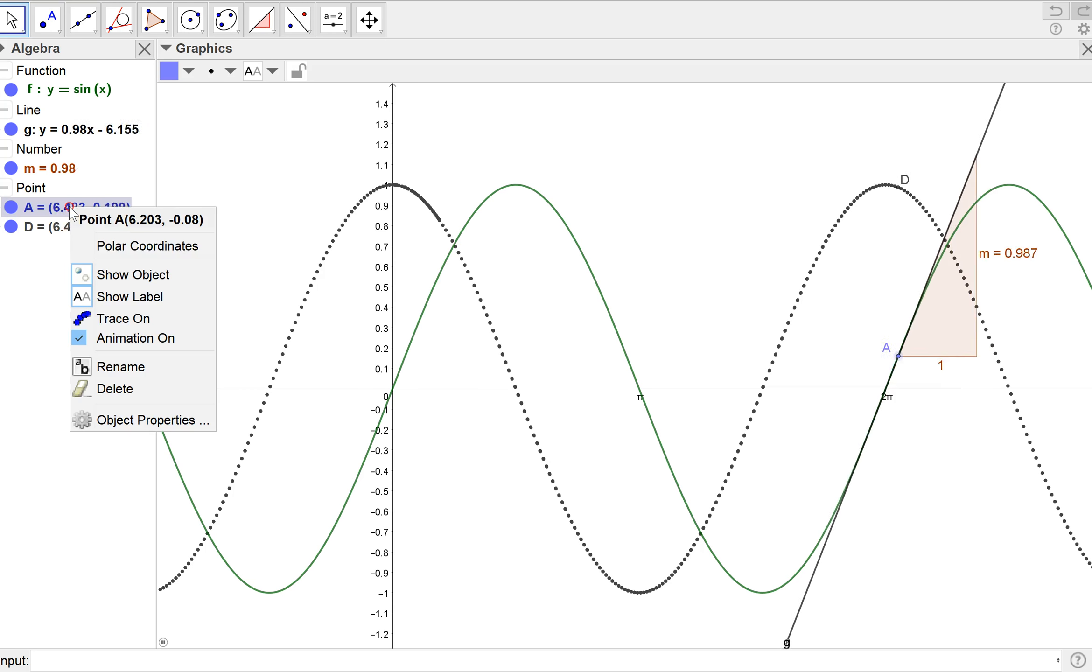
{"action": "left_click", "coordinate": [118, 338]}
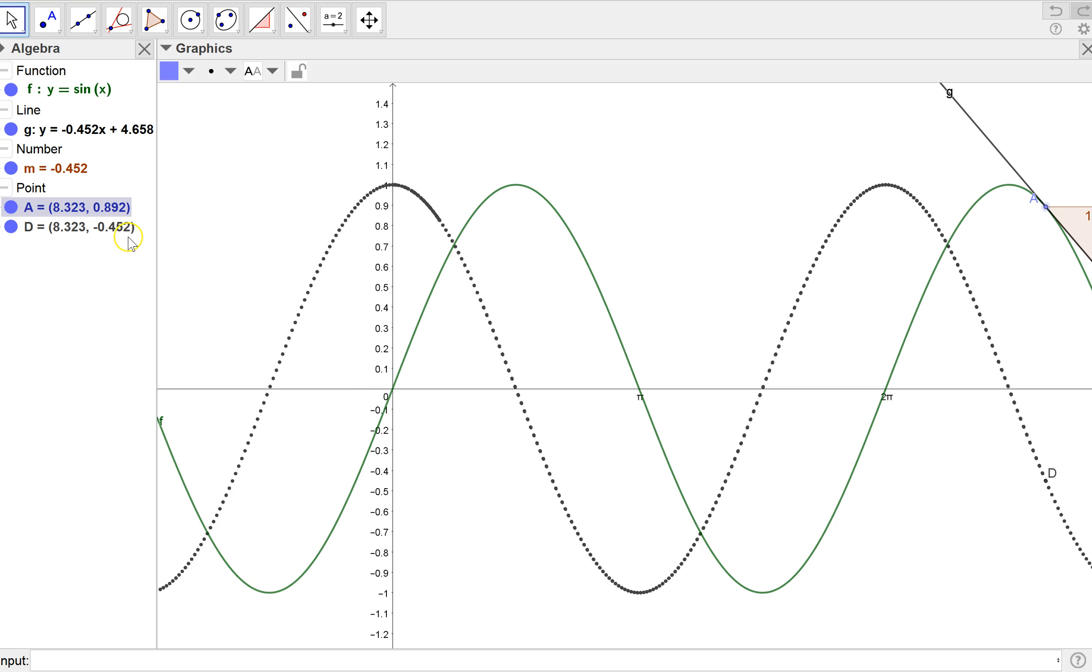
Redefine function f as y = cos(x).
{"action": "left_click", "coordinate": [88, 97]}
{"action": "left_click", "coordinate": [89, 93]}
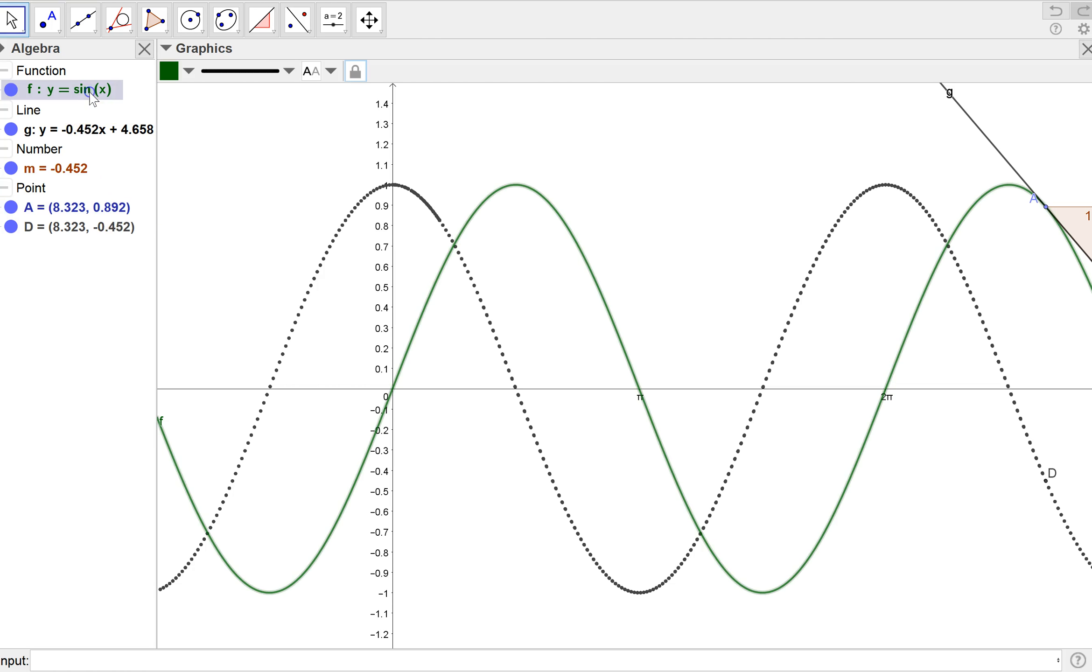
{"action": "left_click", "coordinate": [55, 93]}
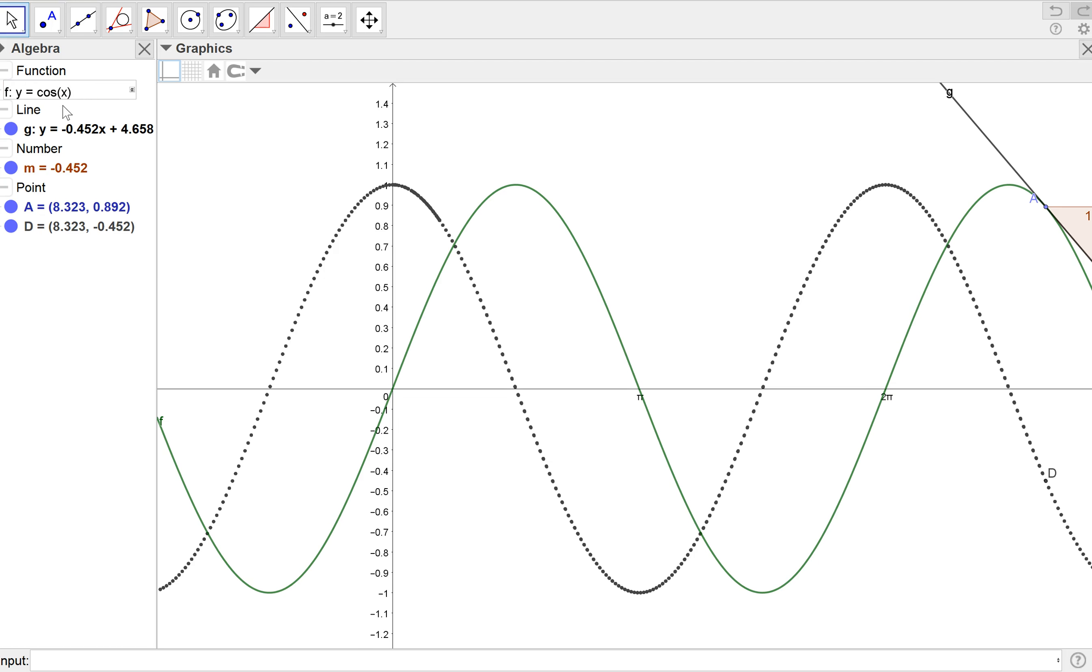
{"action": "key", "text": "Return"}
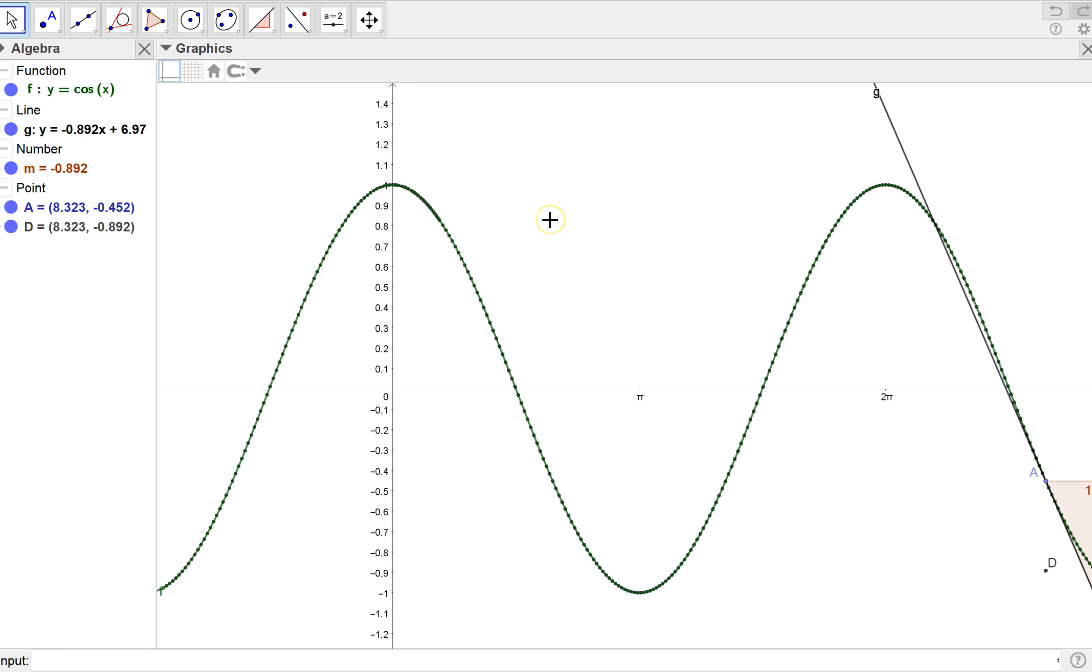
Drag point A along the cosine curve to about (6.28, 1), tracing point D, then undo once.
{"action": "scroll", "coordinate": [550, 221], "scroll_direction": "down", "scroll_amount": 1}
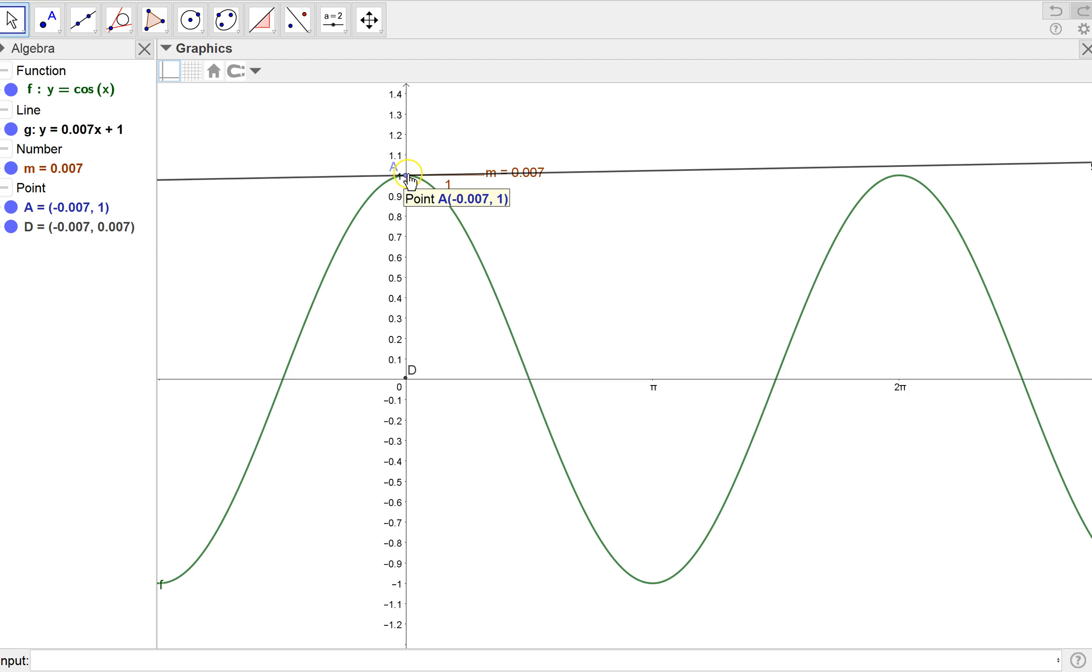
{"action": "left_click_drag", "start_coordinate": [405, 182], "coordinate": [881, 193]}
{"action": "key", "text": "ctrl+z"}
{"action": "key", "text": "Escape"}
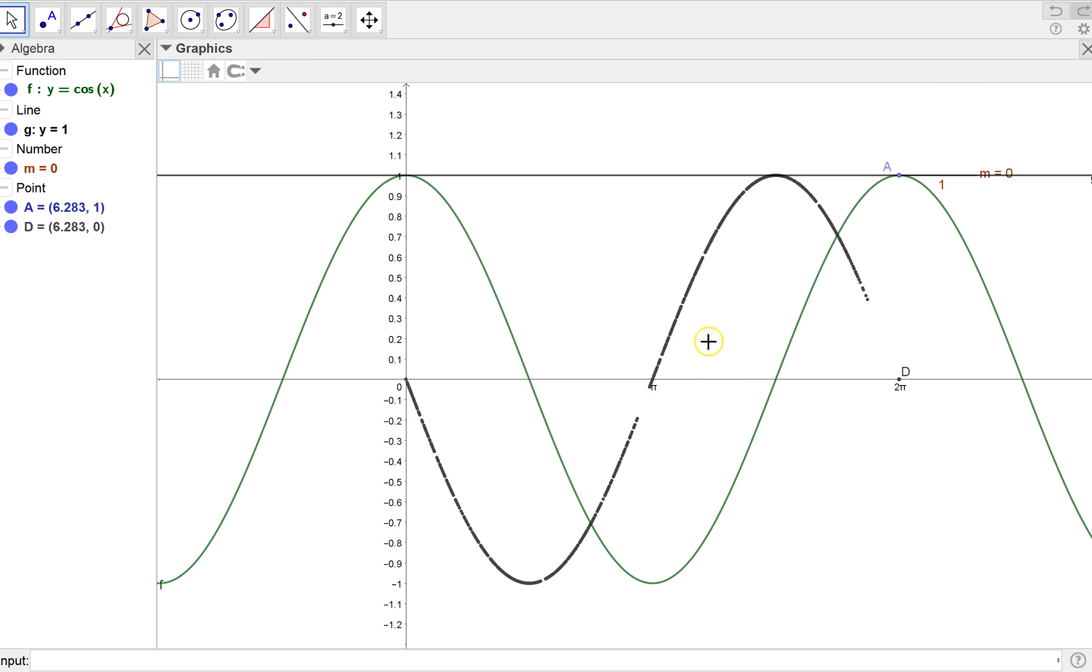
Animate point A along the cosine curve, then stop the animation.
{"action": "right_click", "coordinate": [900, 177]}
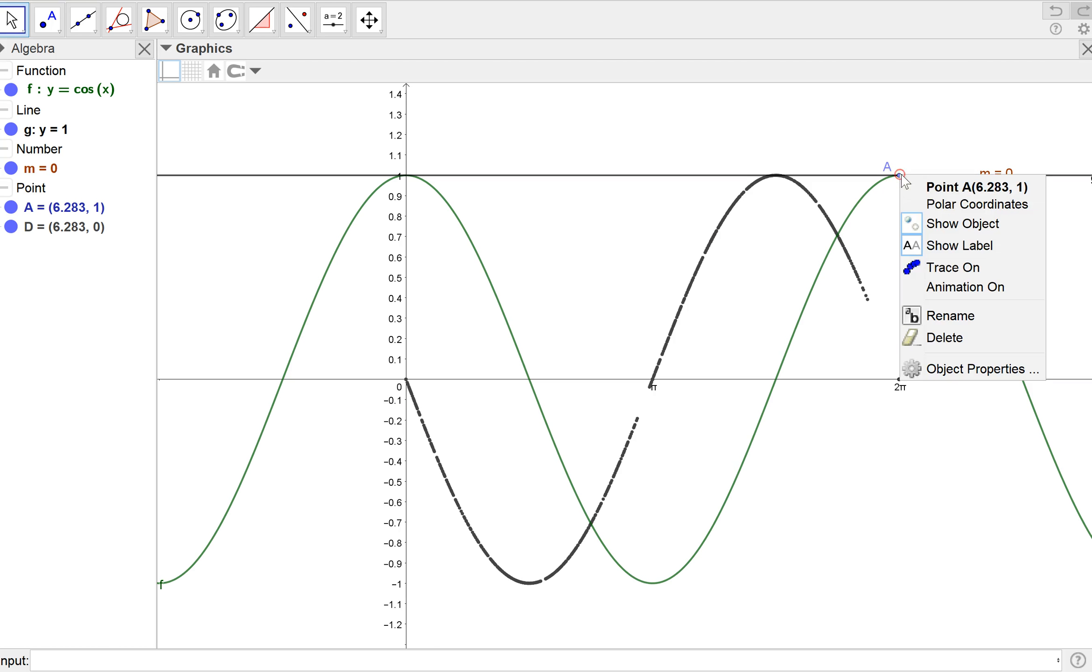
{"action": "left_click", "coordinate": [952, 288]}
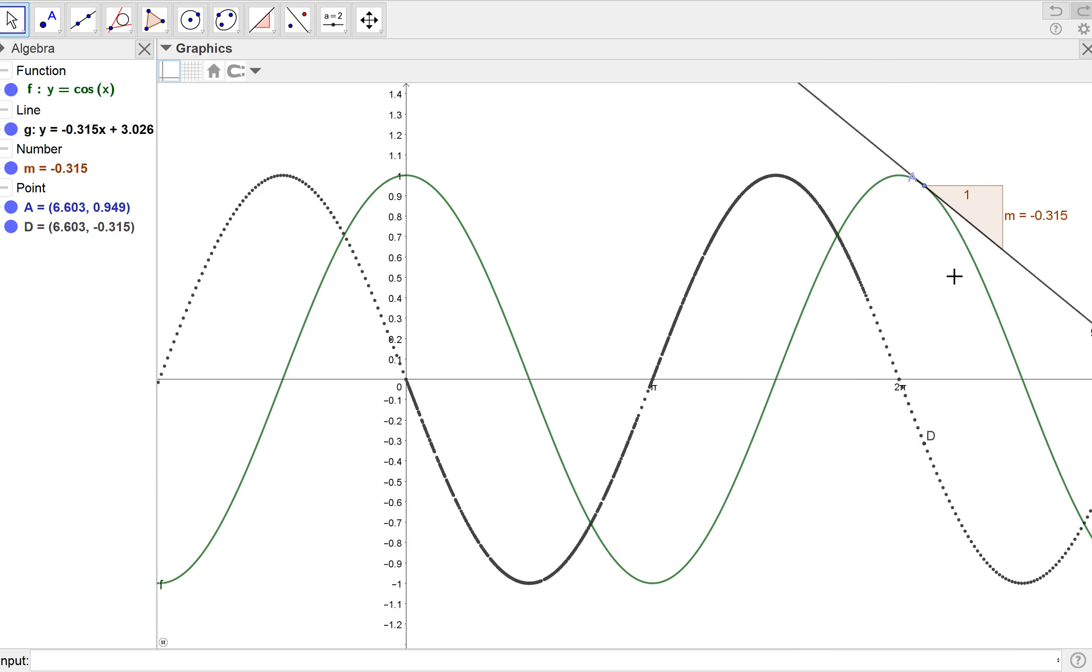
{"action": "left_click", "coordinate": [816, 218]}
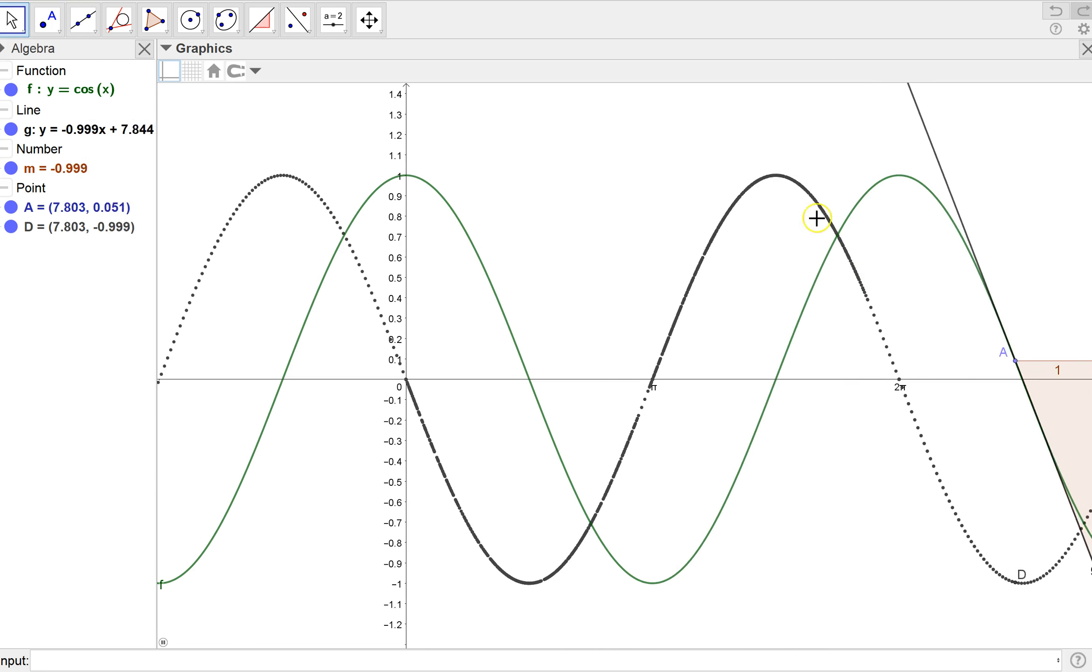
{"action": "right_click", "coordinate": [70, 210]}
{"action": "left_click", "coordinate": [101, 343]}
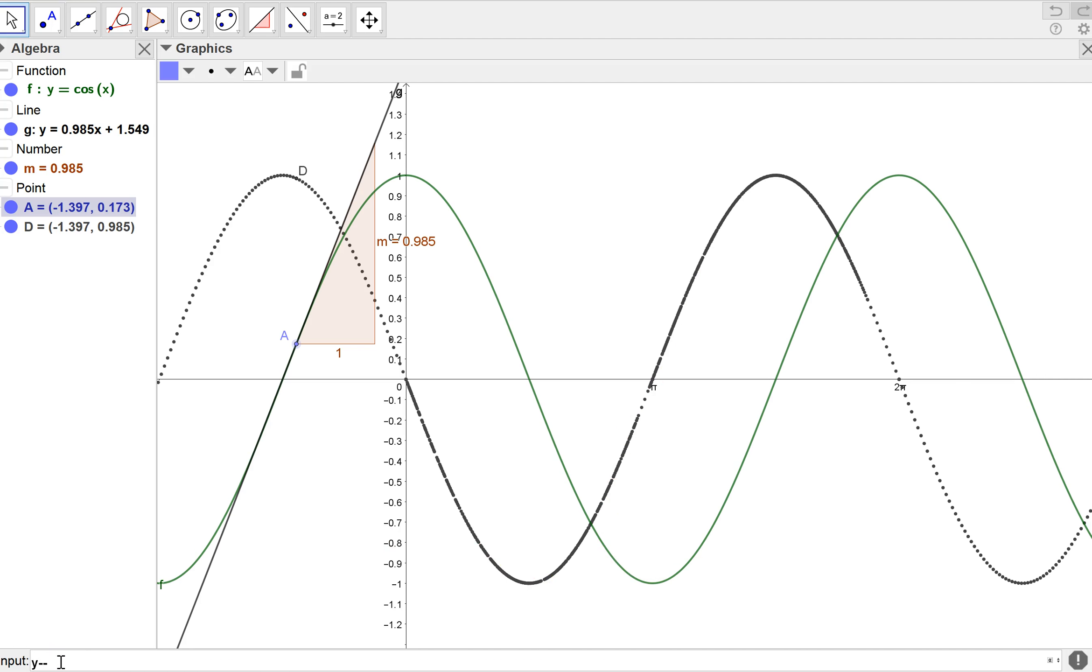
{"action": "type", "text": "n"}
{"action": "key", "text": "Escape"}
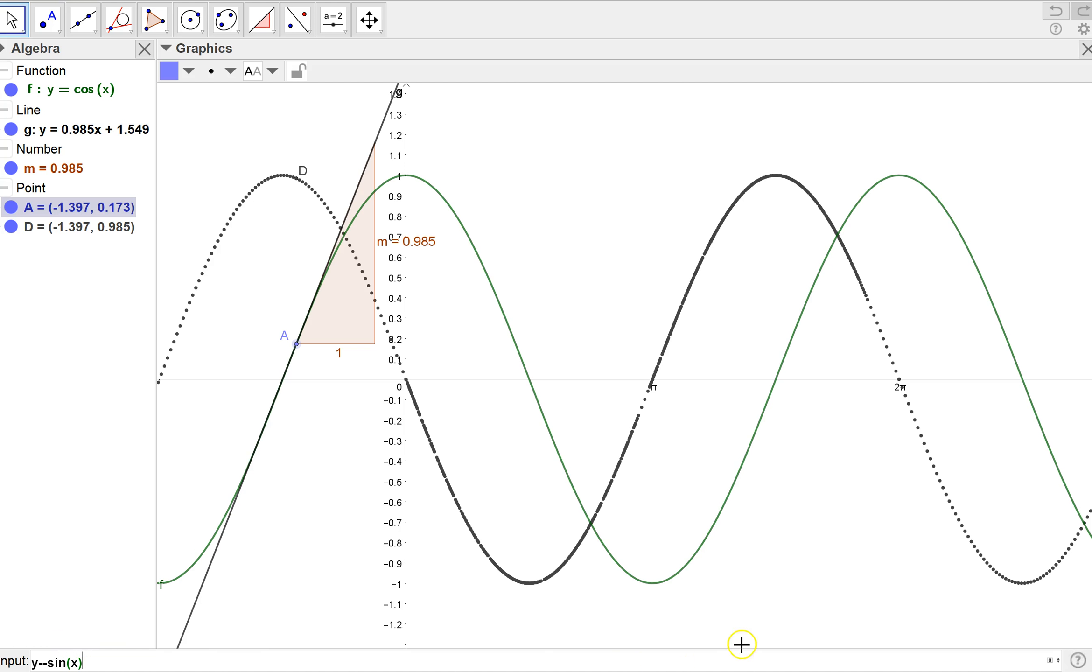
{"action": "key", "text": "Return"}
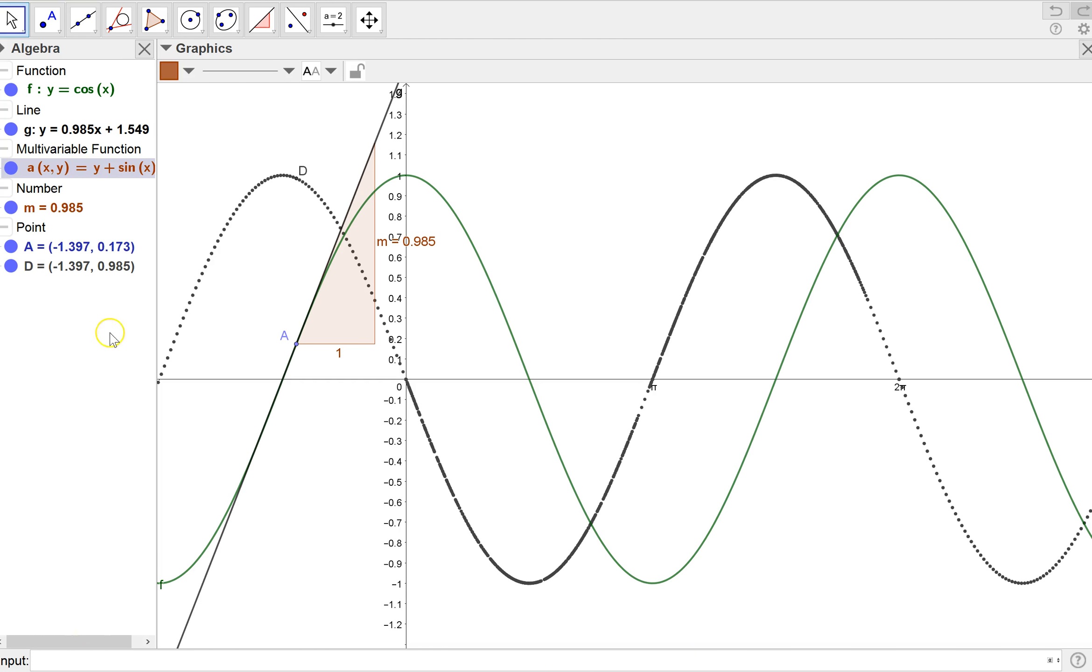
{"action": "right_click", "coordinate": [84, 169]}
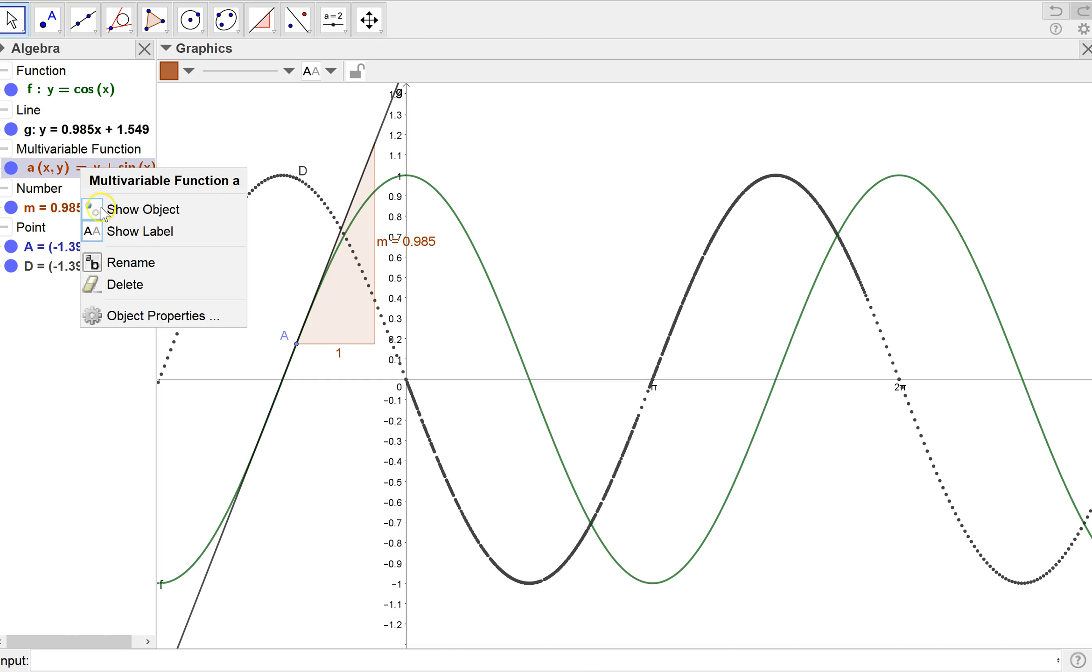
{"action": "left_click", "coordinate": [117, 286]}
Enter the function y = -sin(x) to compare with the traced slope curve.
{"action": "left_click", "coordinate": [55, 654]}
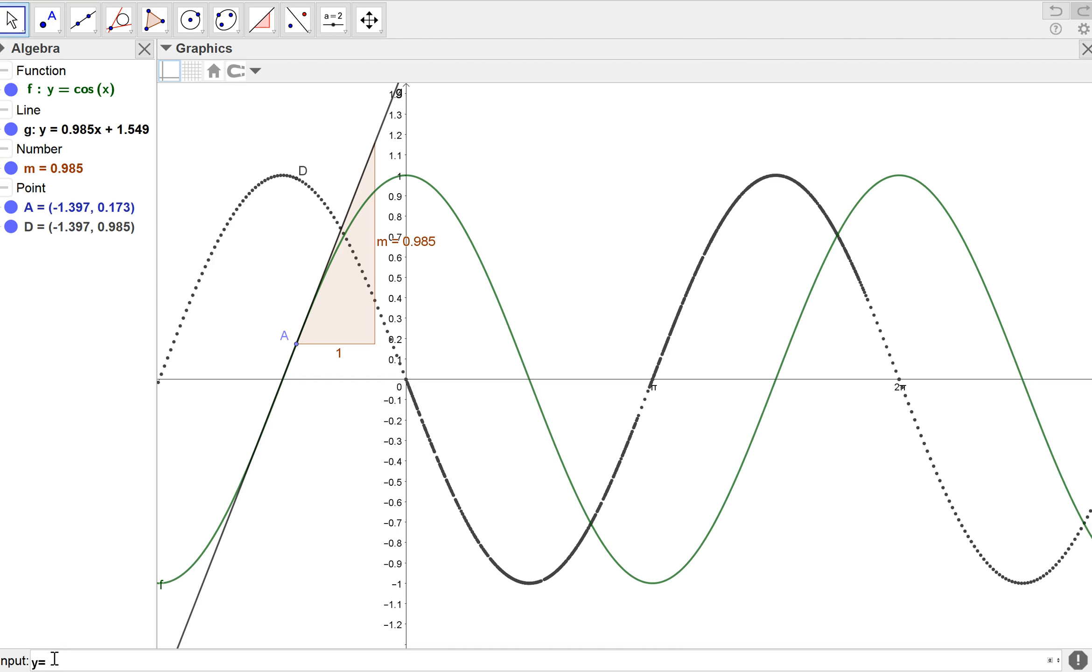
{"action": "type", "text": "y=-sin(x"}
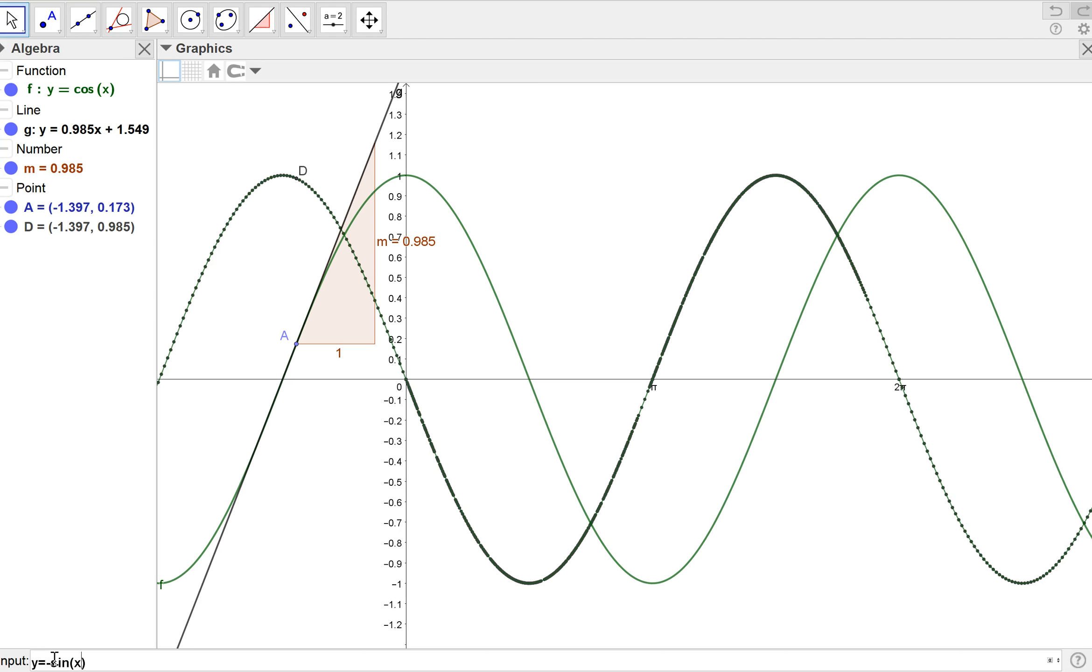
{"action": "key", "text": "Return"}
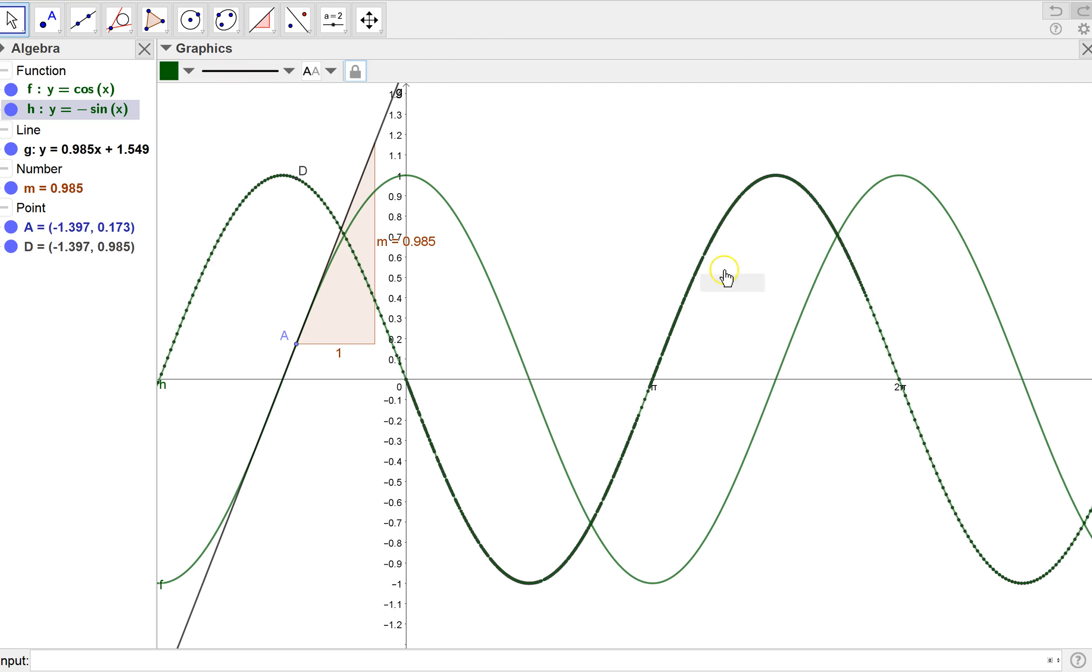